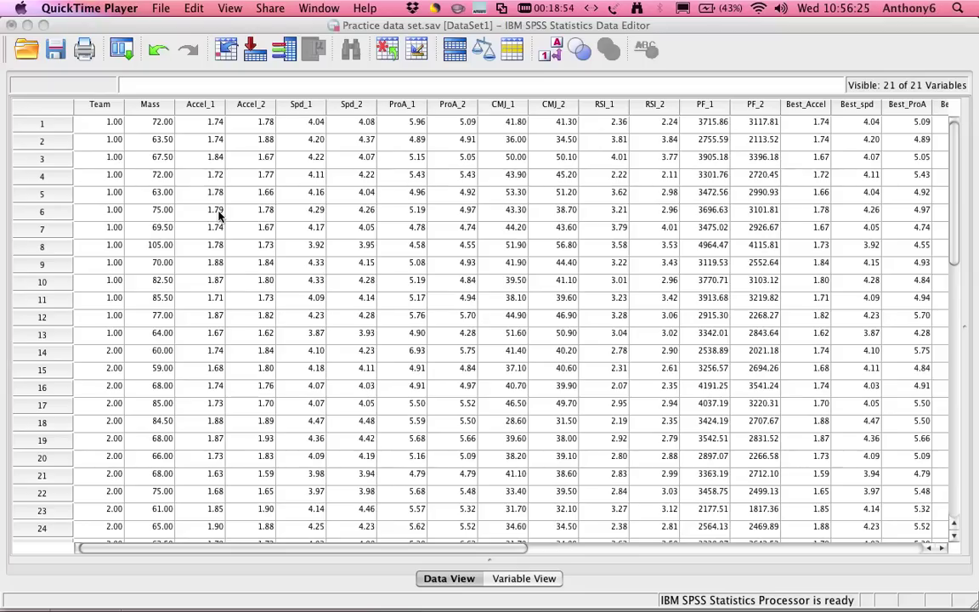
Check the variable definitions, then start a Reliability Analysis from Analyze > Scale.
left_click(522, 579)
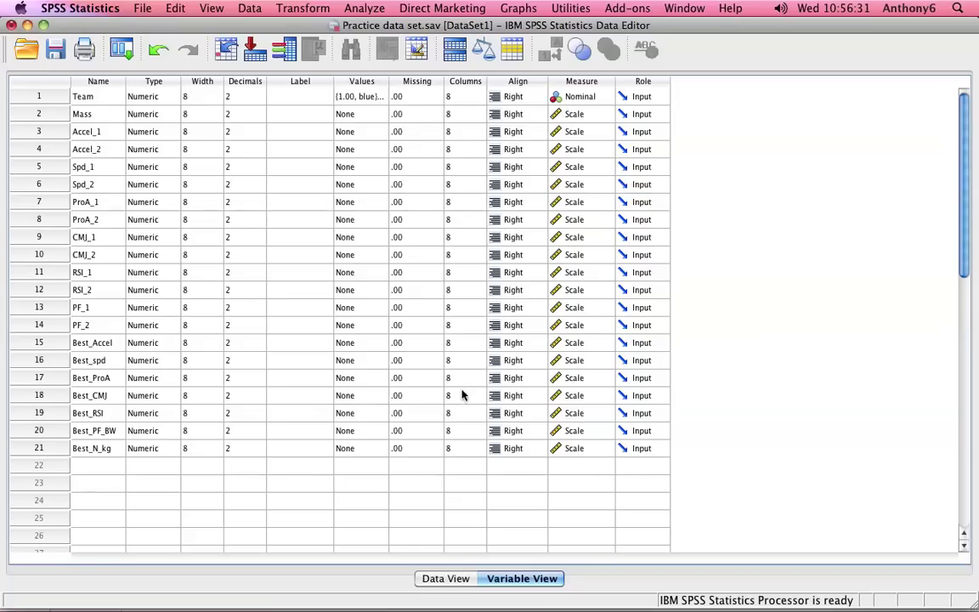
left_click(438, 578)
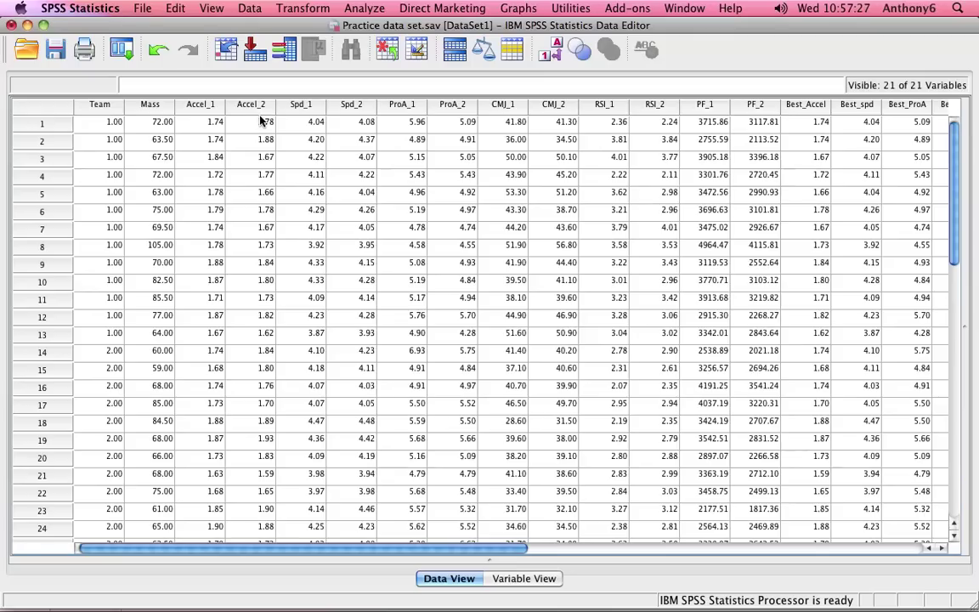
left_click(360, 10)
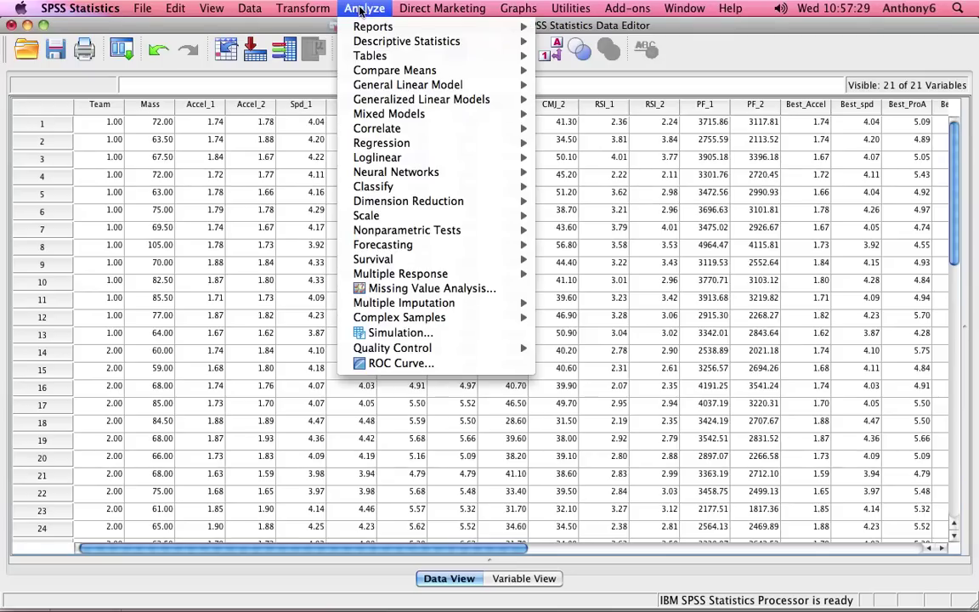
mouse_move(390, 217)
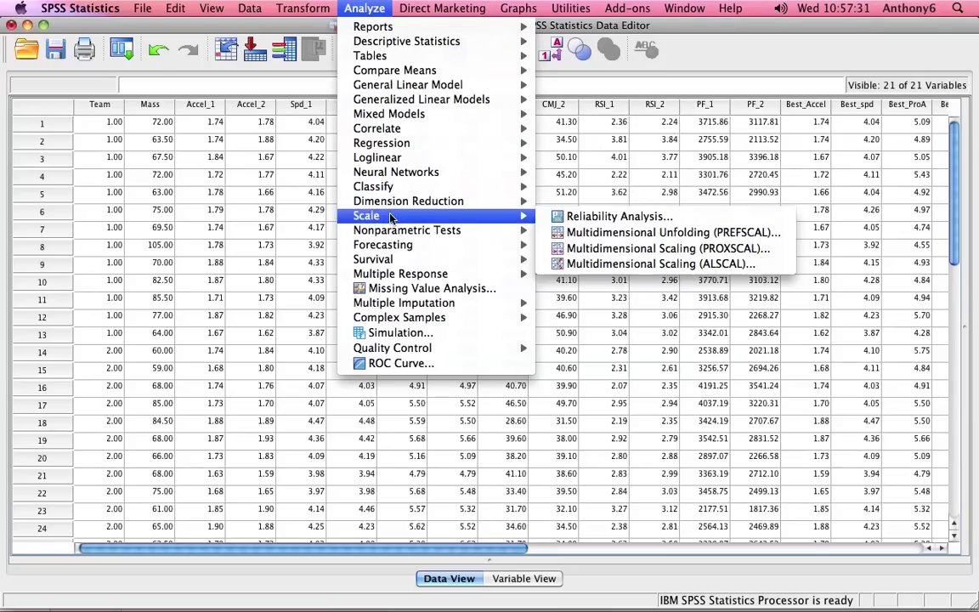
left_click(604, 217)
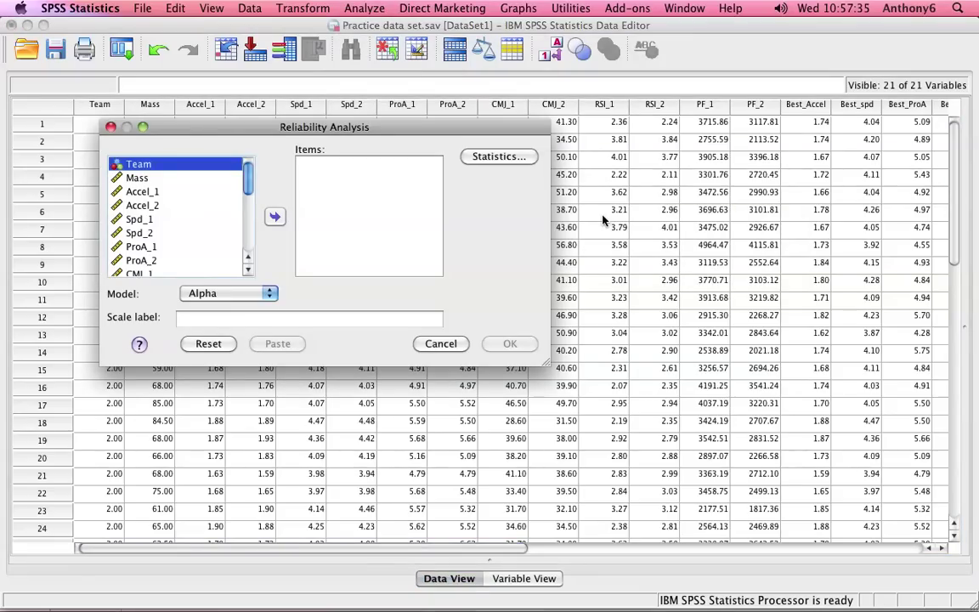
Try Accel_1/Accel_2 and then Spd_1/Spd_2 as items, removing each pair again.
left_click(146, 195)
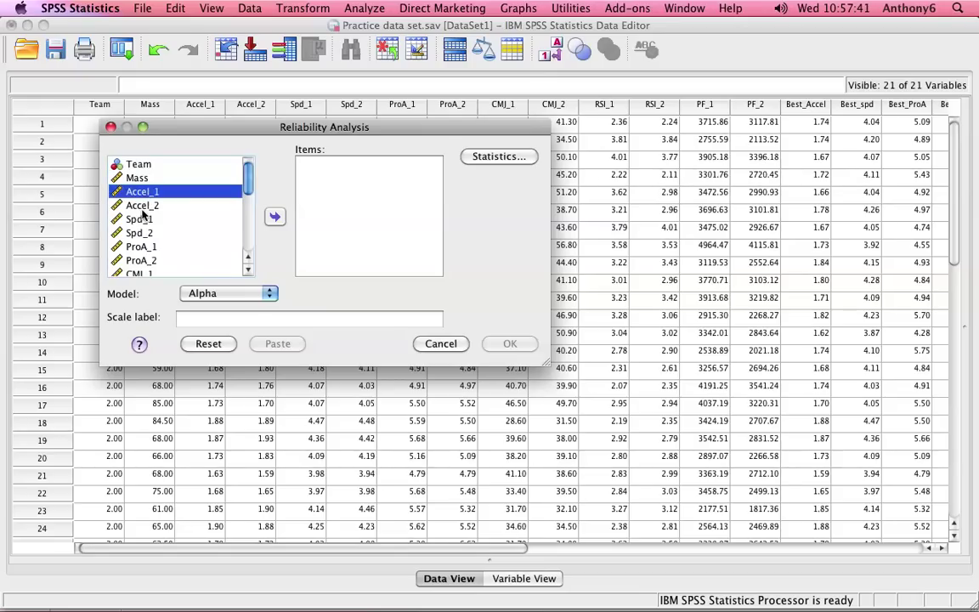
left_click(138, 207, "shift")
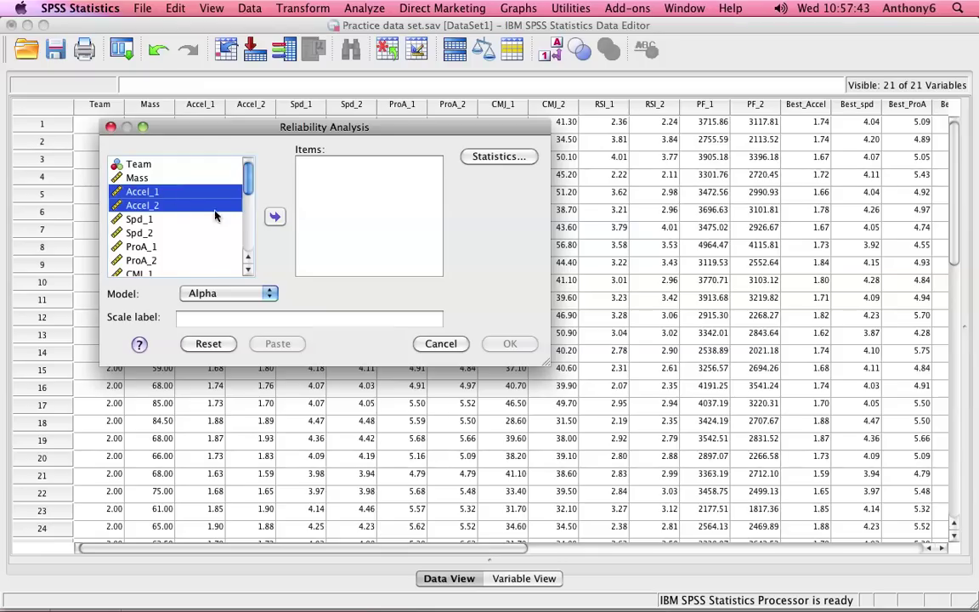
left_click(274, 218)
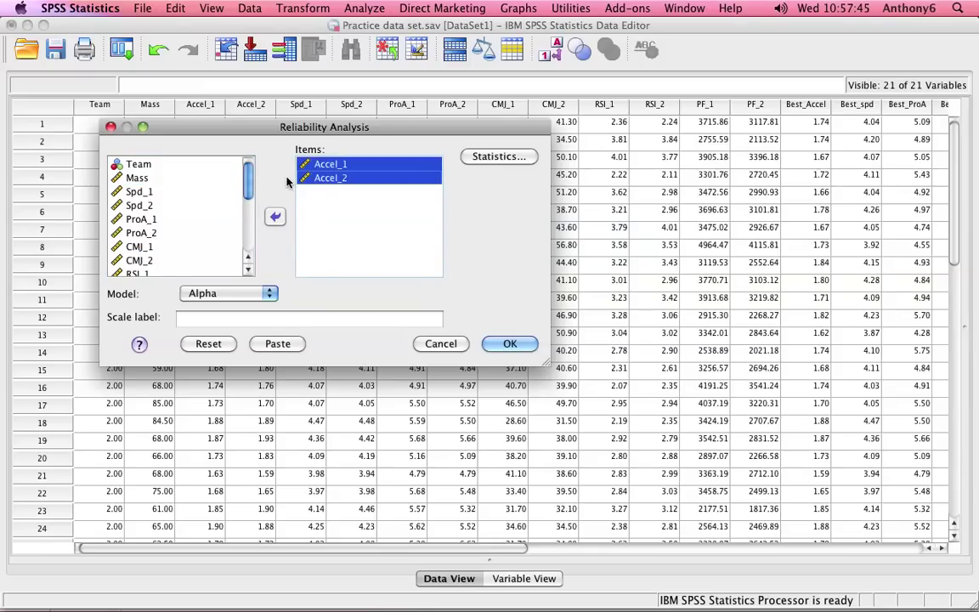
left_click(274, 218)
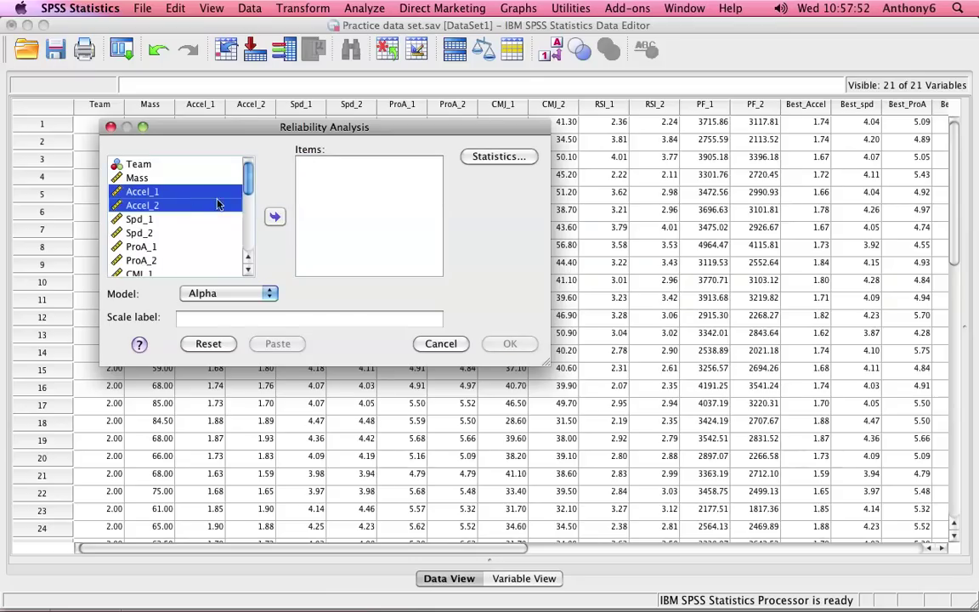
left_click(134, 221)
left_click(126, 230, "shift")
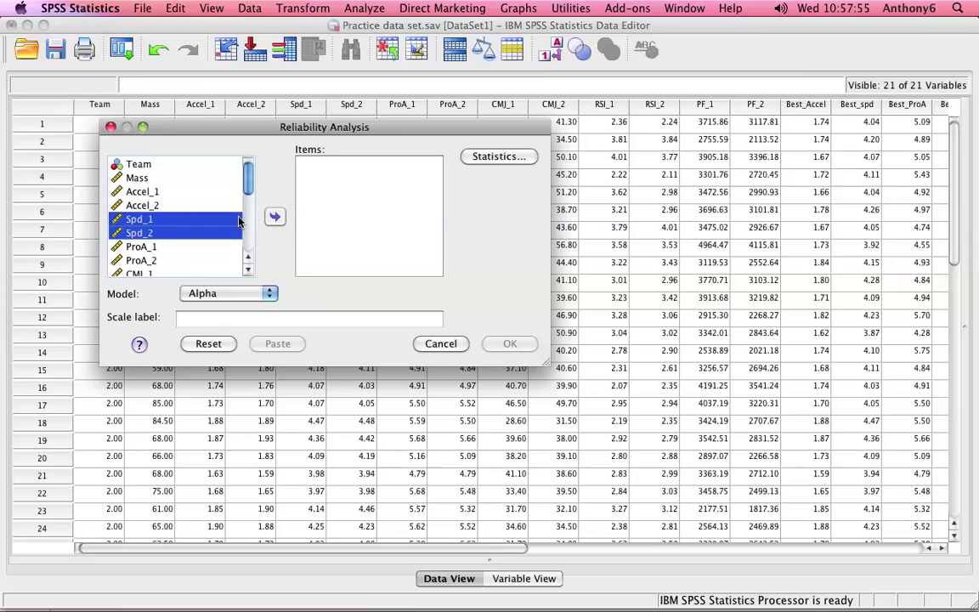
left_click(271, 218)
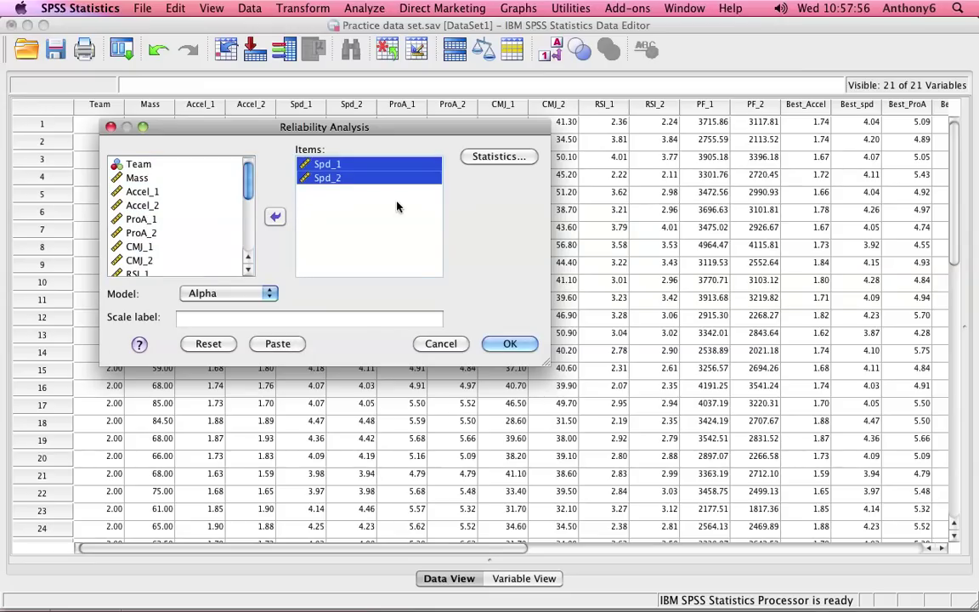
left_click(269, 217)
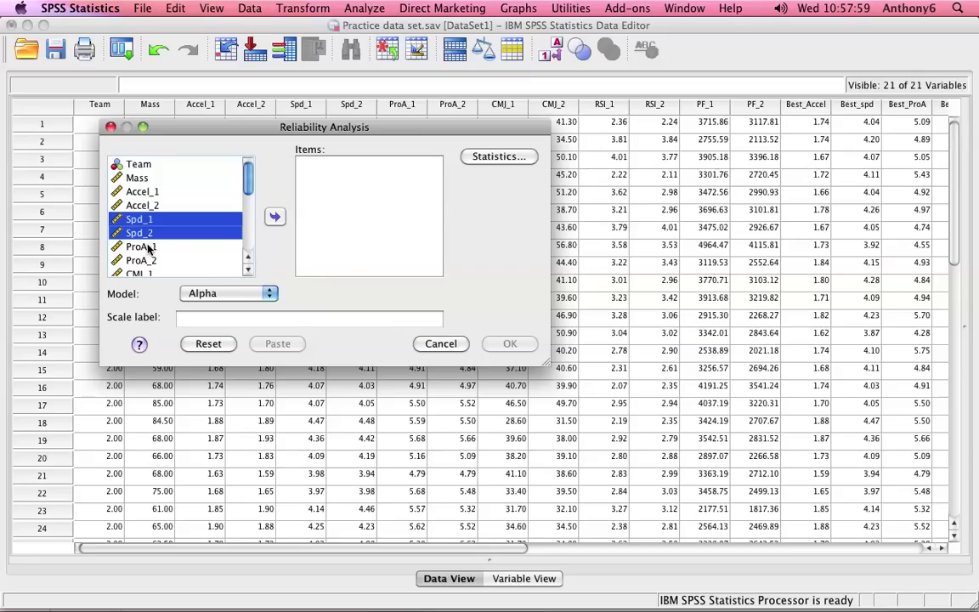
Add ProA_1 and ProA_2 as the reliability analysis items.
left_click(145, 246)
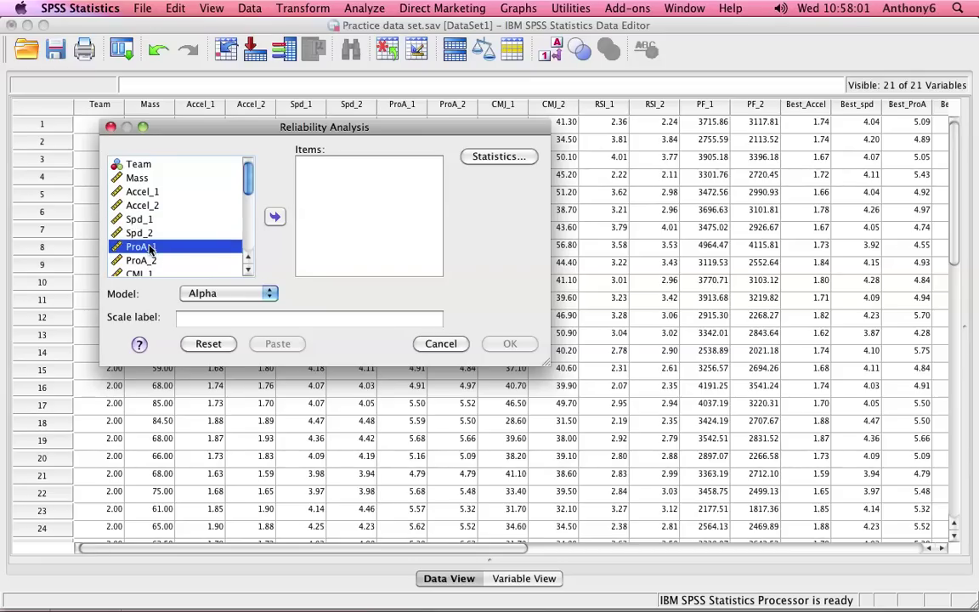
left_click(146, 261, "shift")
left_click(274, 218)
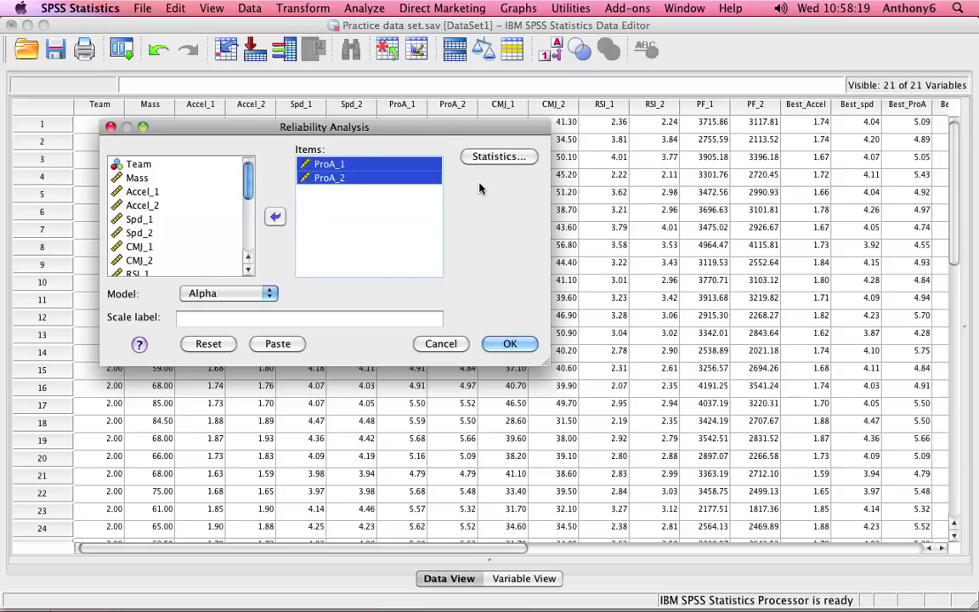
Turn on the intraclass correlation with a Two-Way Random model and Absolute Agreement type.
left_click(500, 157)
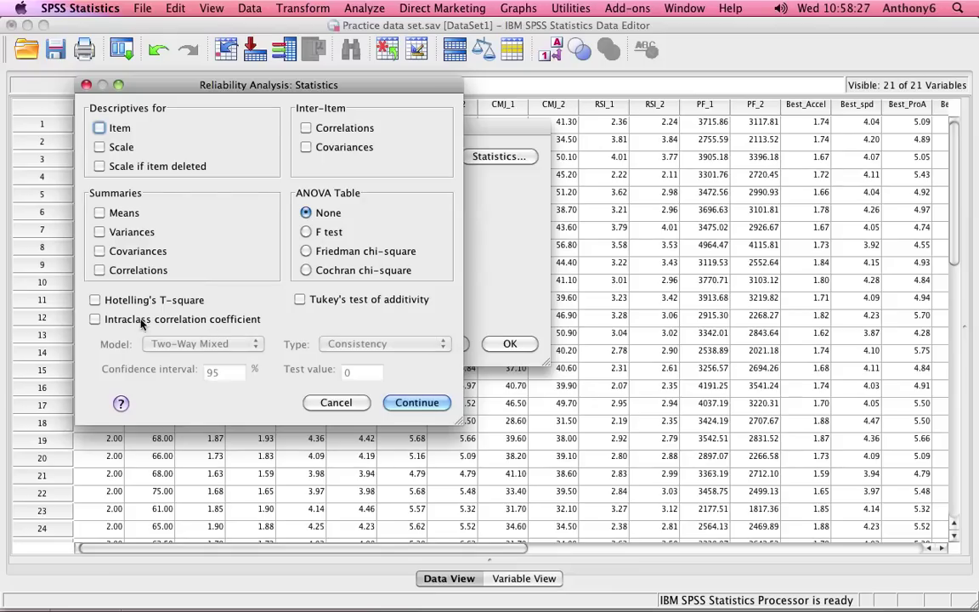
left_click(95, 320)
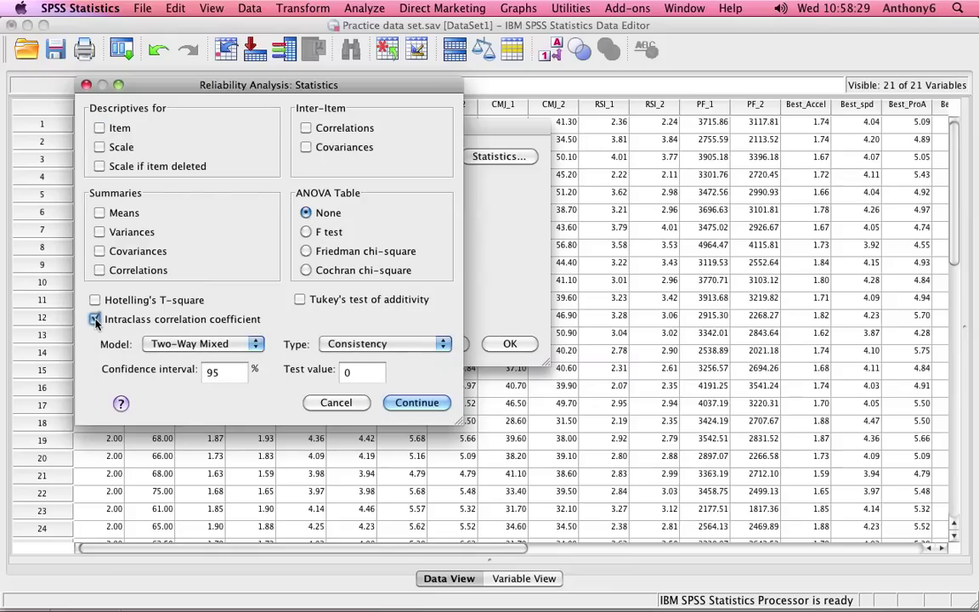
left_click(257, 343)
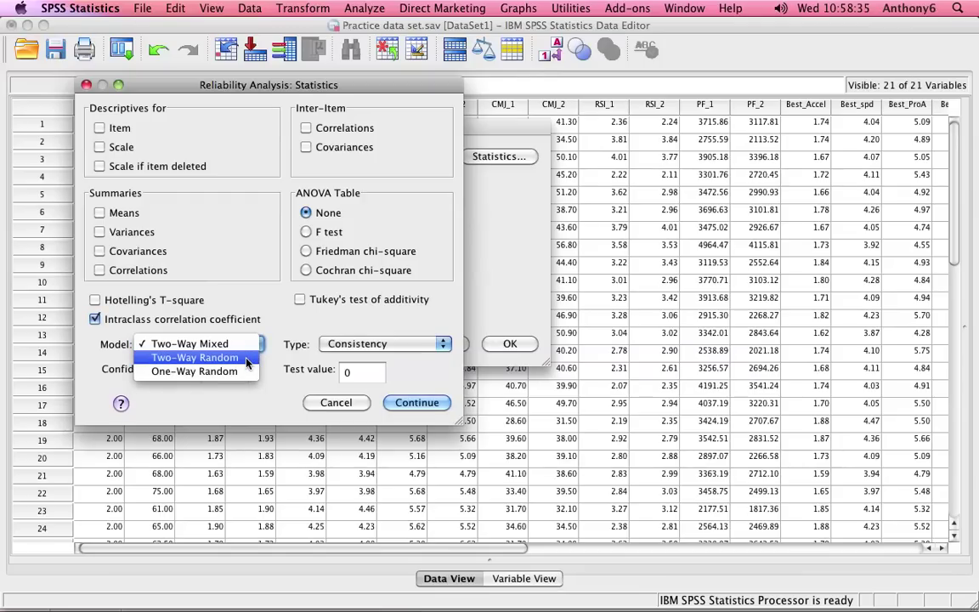
left_click(247, 359)
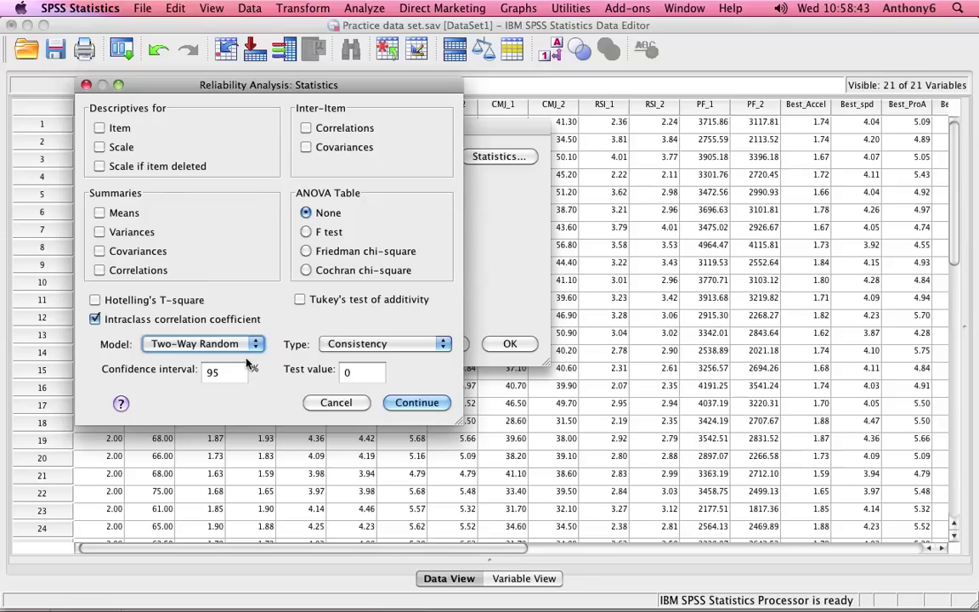
left_click(442, 351)
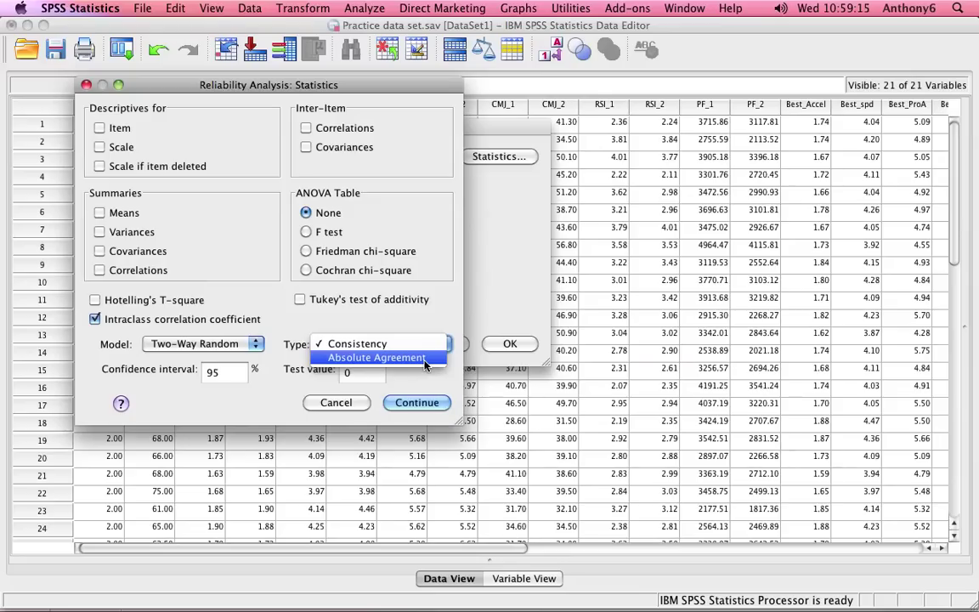
left_click(424, 360)
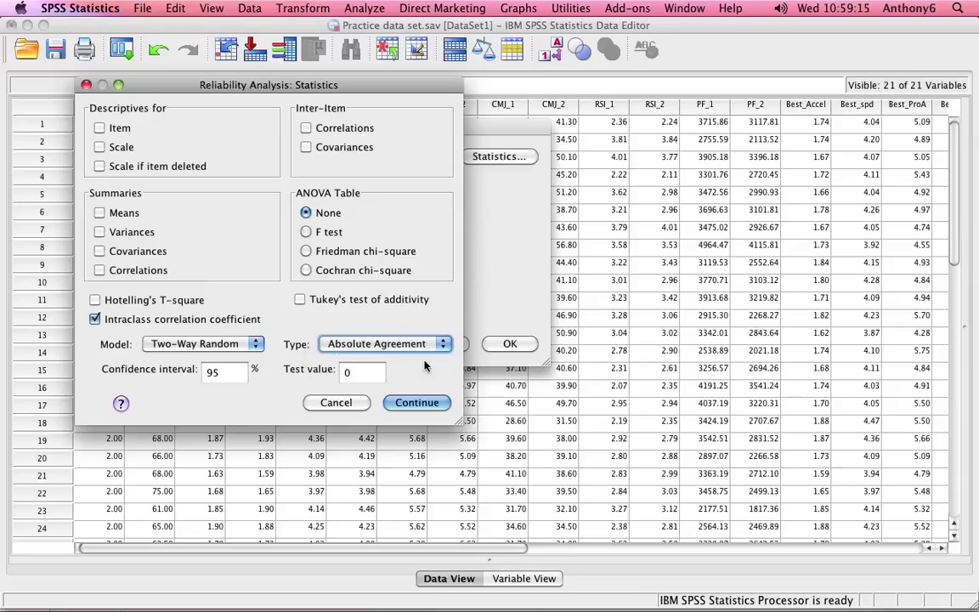
left_click(418, 405)
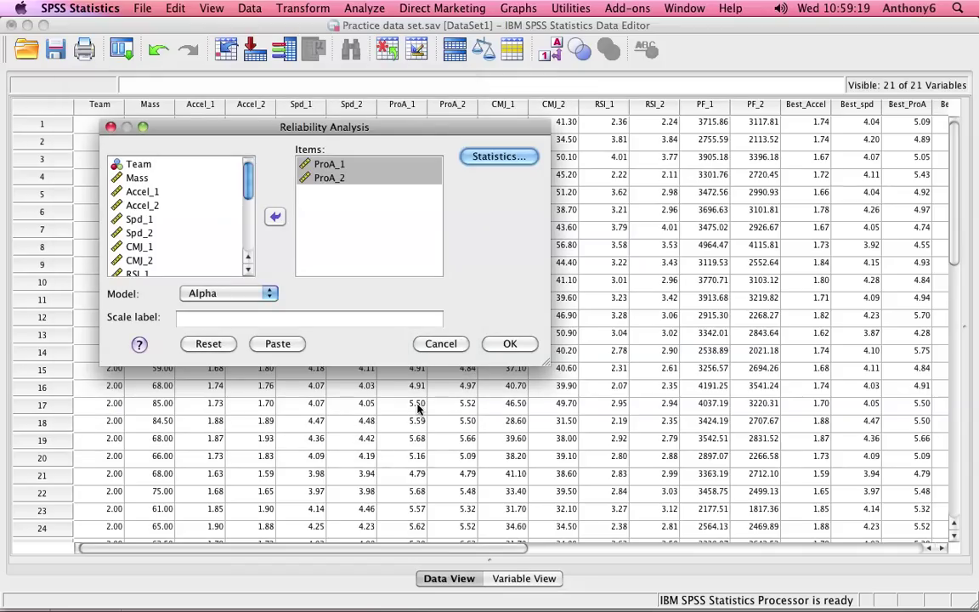
Run the ProA analysis and inspect the Case Processing Summary, Reliability Statistics and ICC tables.
left_click(511, 344)
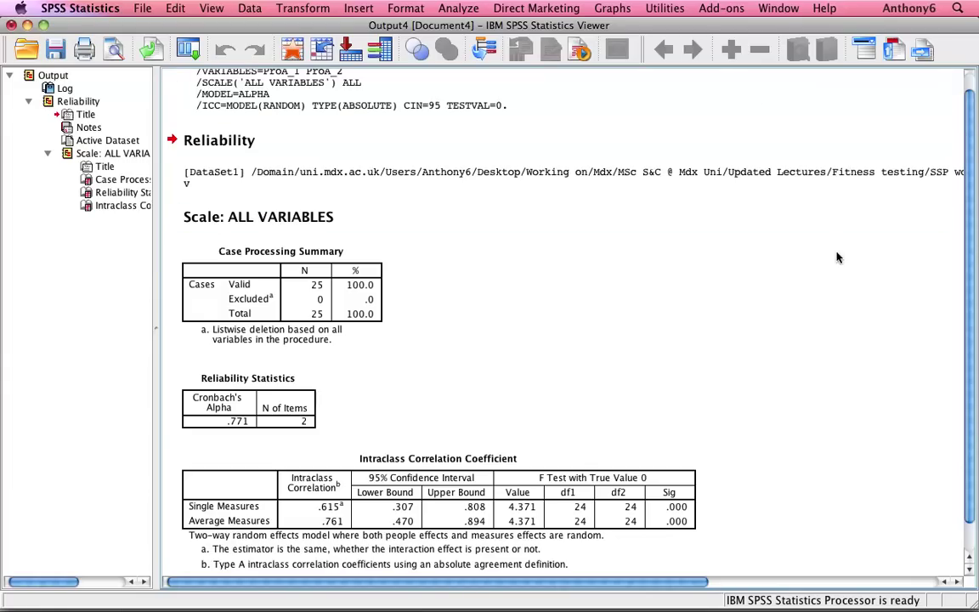
scroll(837, 258, "down", 2)
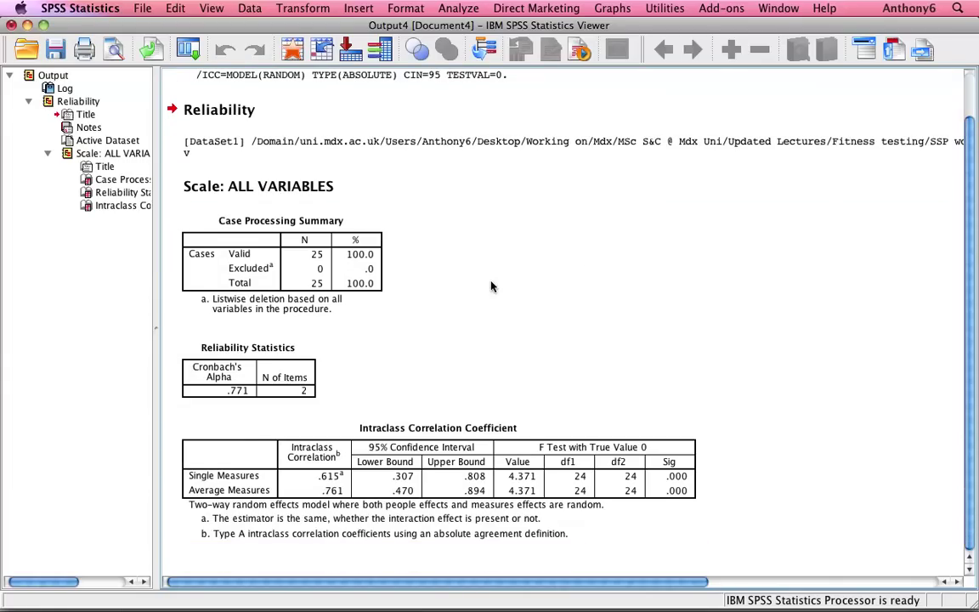
left_click(323, 259)
left_click(255, 347)
left_click(231, 428)
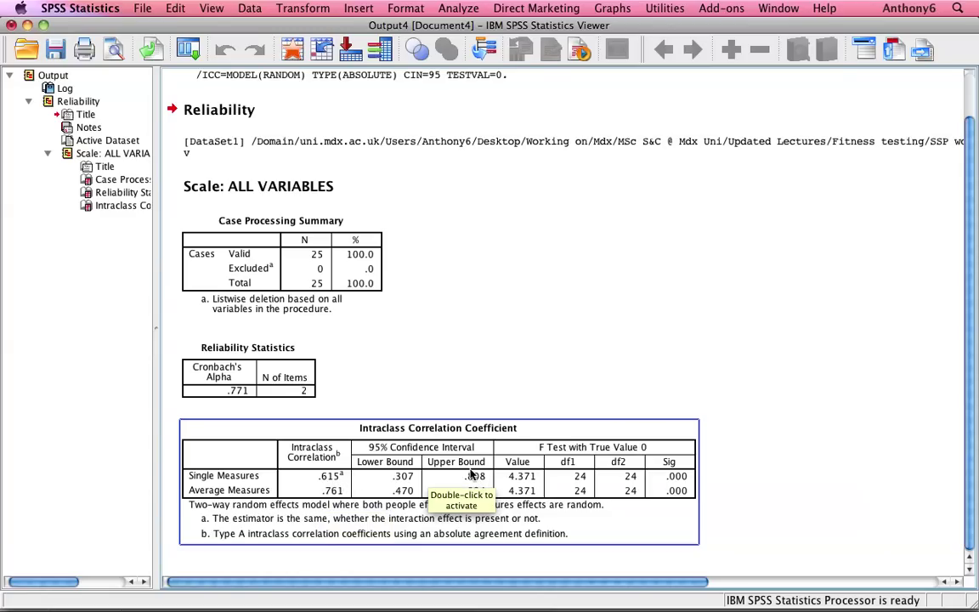
Reopen the Reliability Analysis setup from Analyze > Scale.
left_click(506, 417)
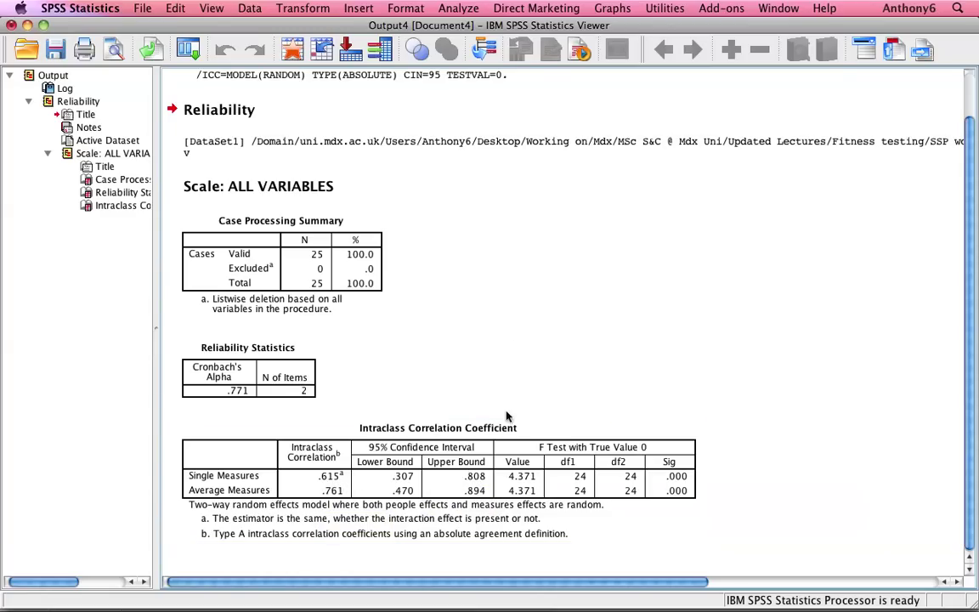
left_click(460, 10)
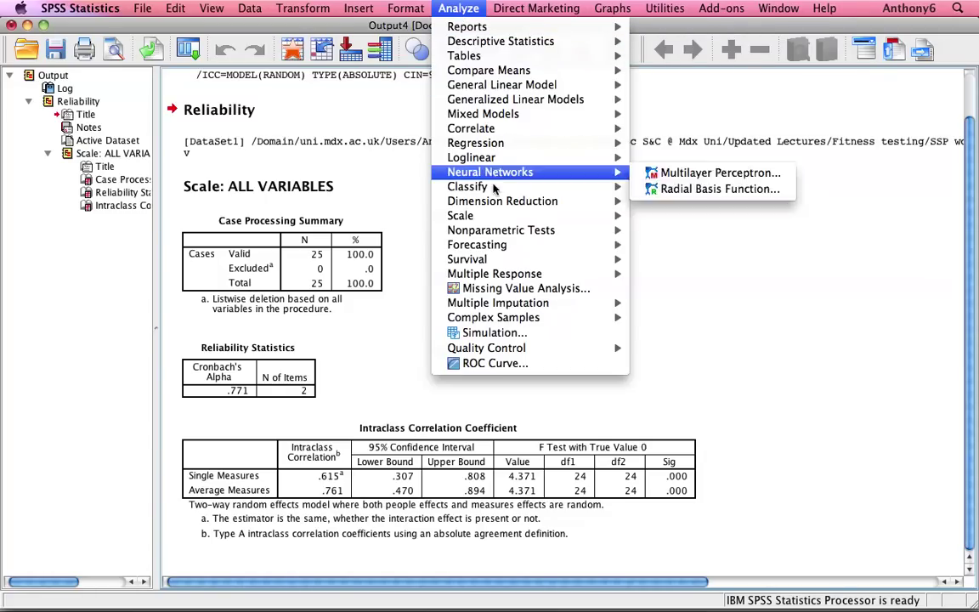
mouse_move(498, 215)
left_click(702, 218)
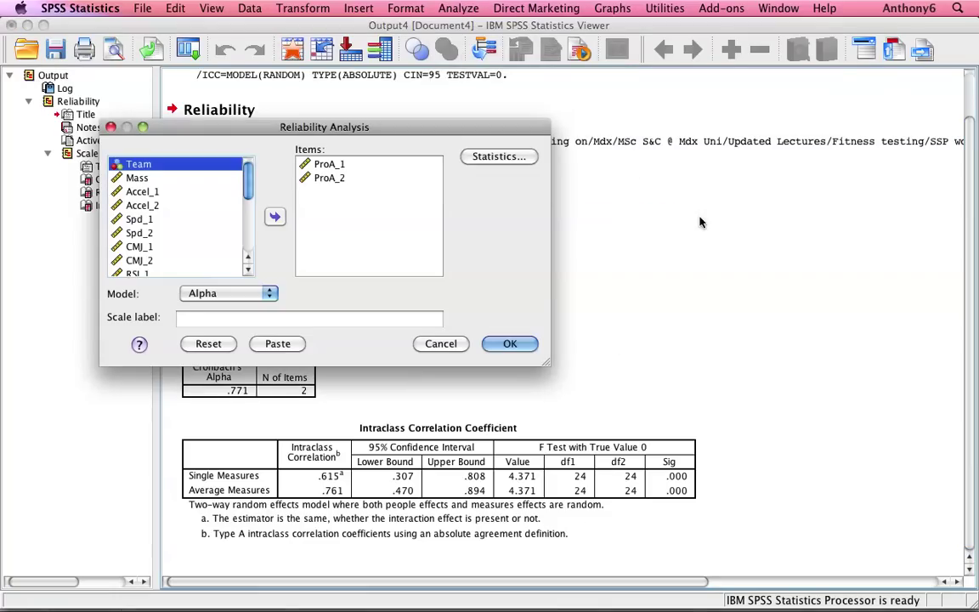
Replace ProA_1 and ProA_2 with CMJ_1 and CMJ_2 as the analysed items.
left_click(329, 164)
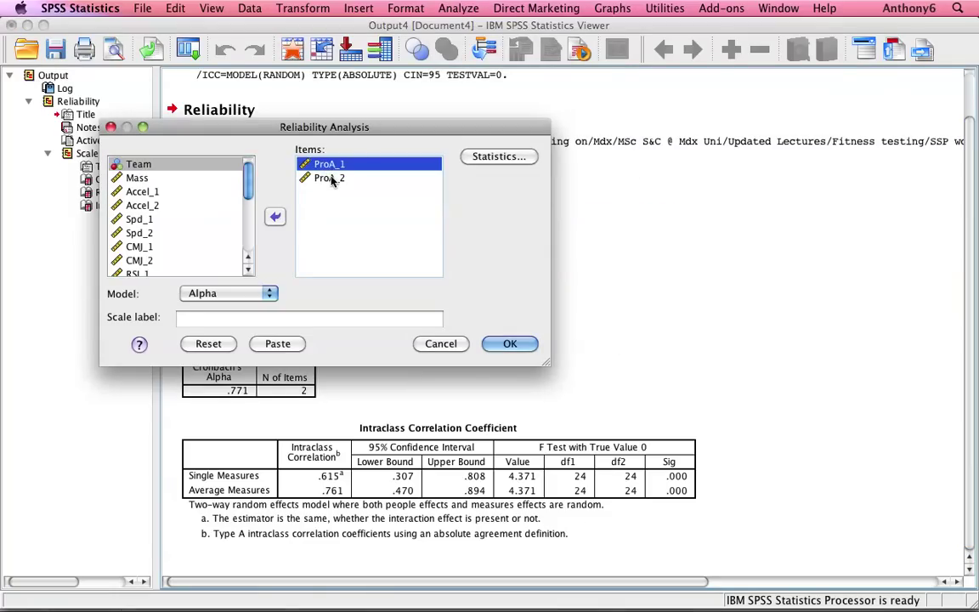
left_click(330, 177, "shift")
left_click(274, 217)
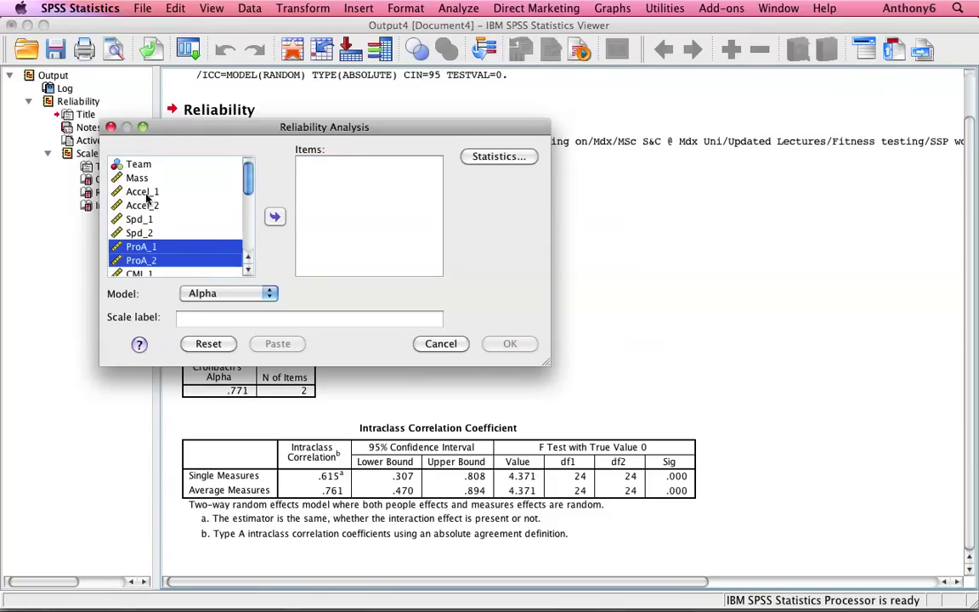
scroll(140, 211, "down", 1)
left_click(148, 247)
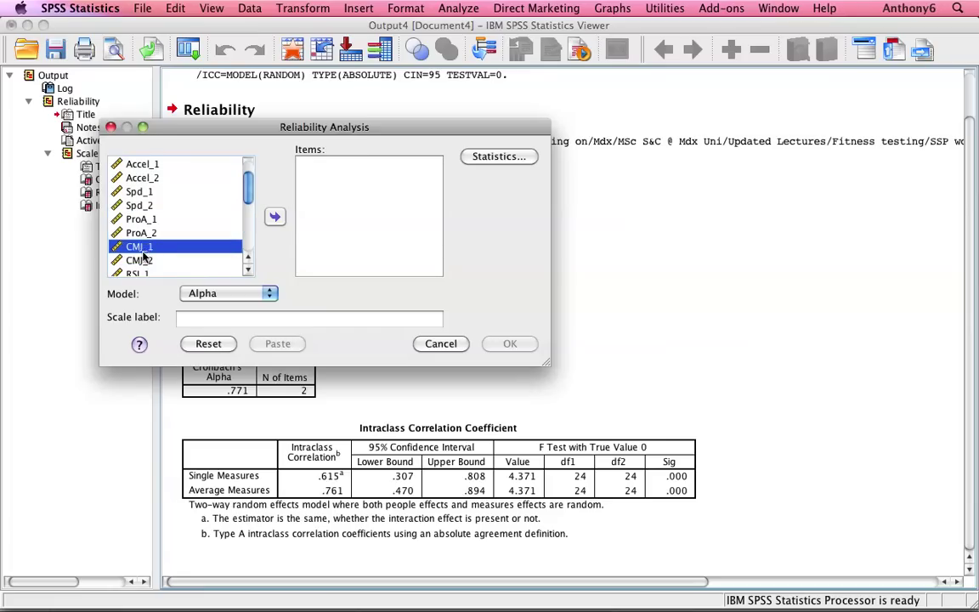
left_click(164, 259, "shift")
left_click(272, 219)
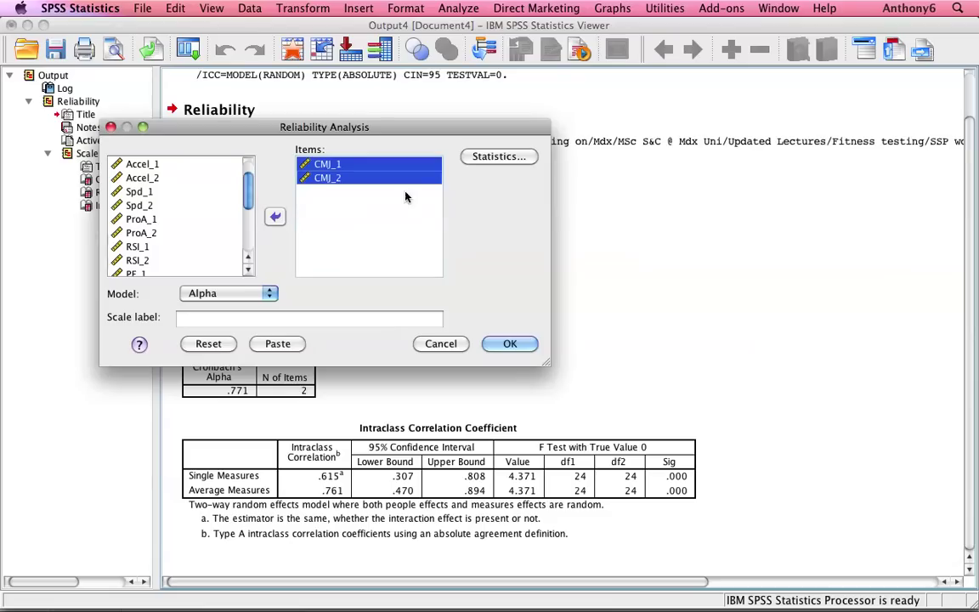
Keep the two-way random, absolute-agreement ICC settings, run it, and inspect the new CMJ tables.
left_click(497, 157)
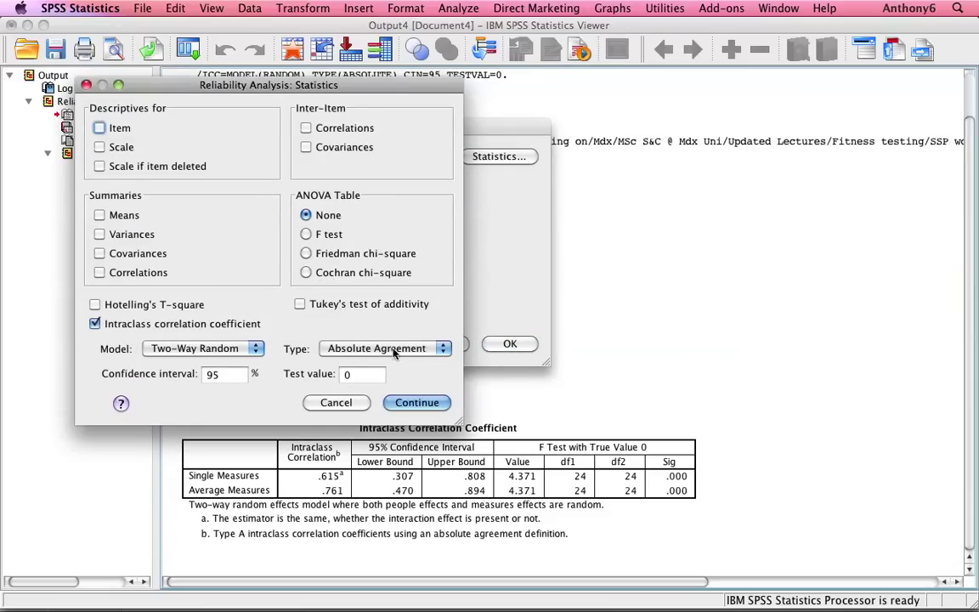
left_click(417, 403)
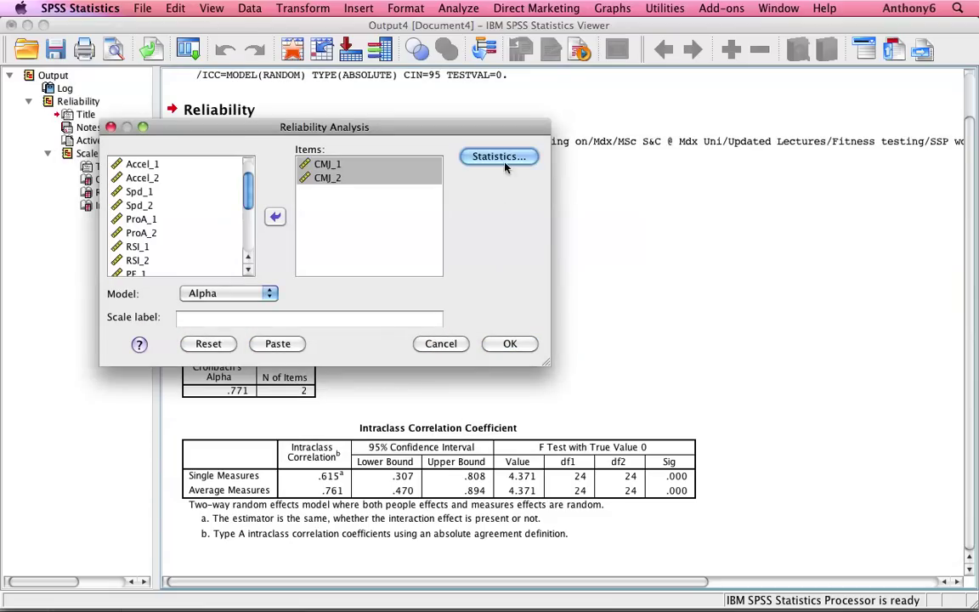
left_click(508, 347)
left_click(328, 293)
left_click(393, 418)
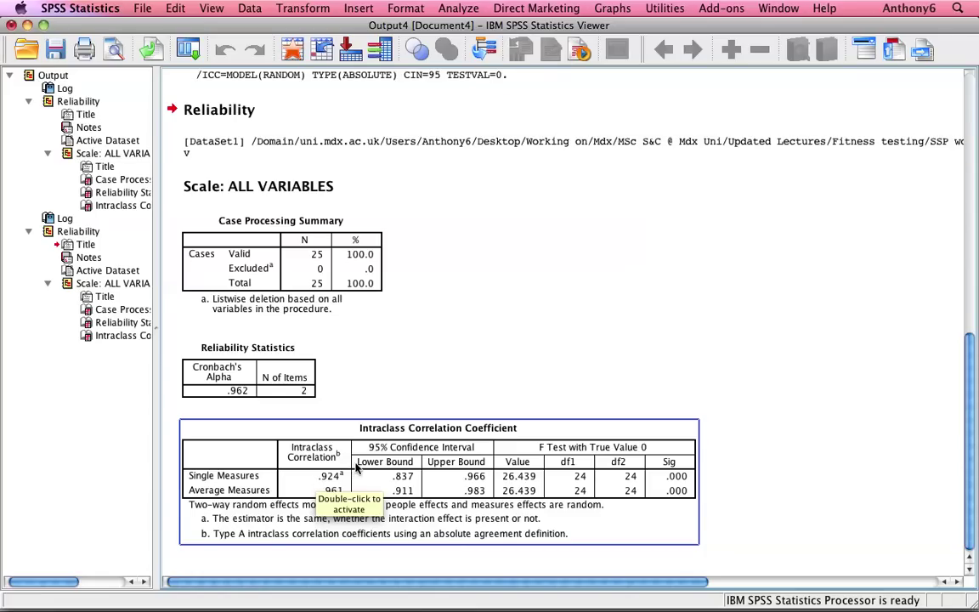
scroll(355, 465, "up", 10)
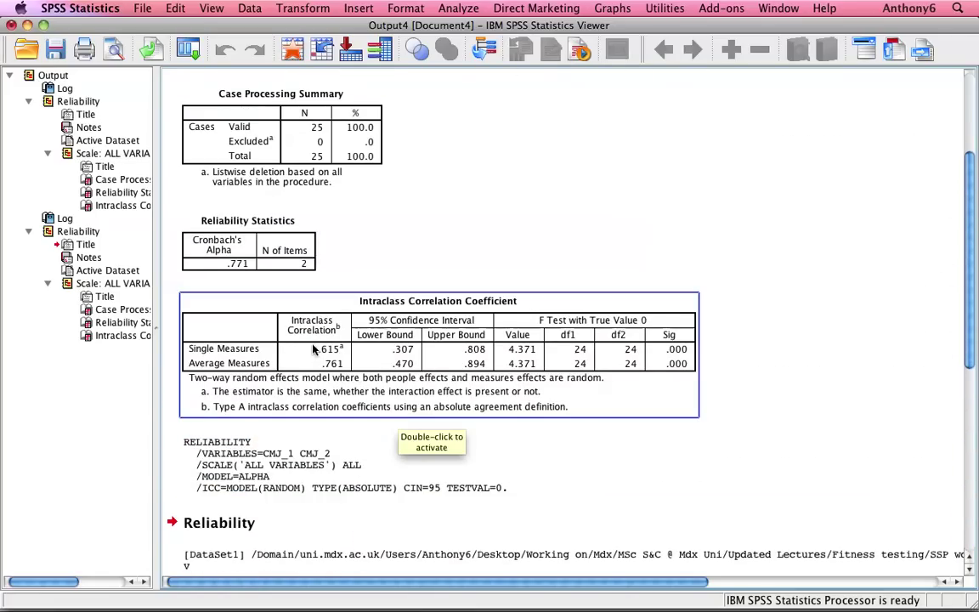